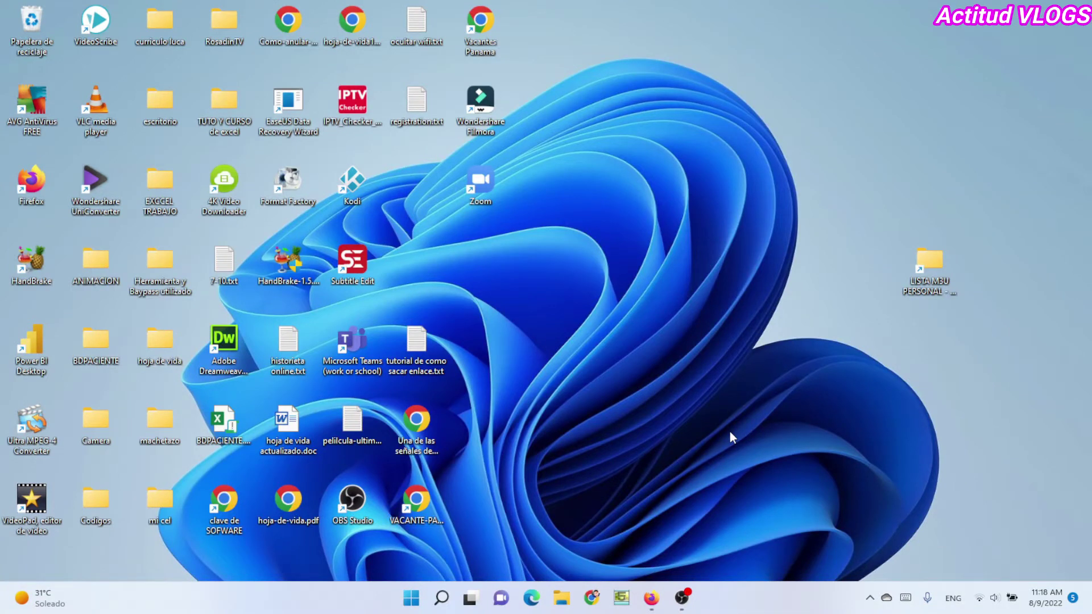
Step: Sort the desktop icons by name
right_click(672, 202)
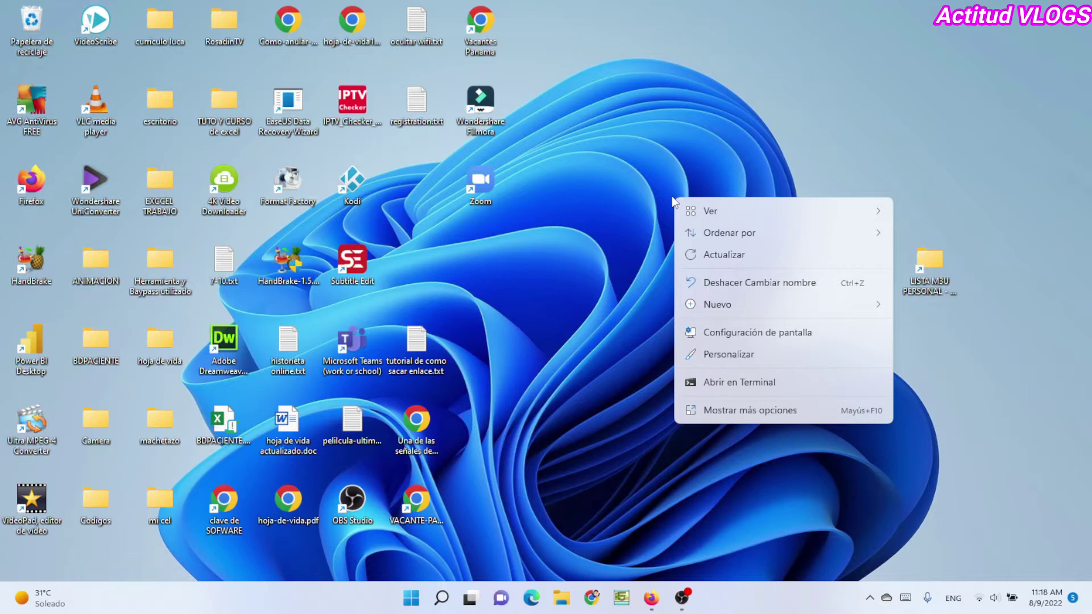
mouse_move(824, 241)
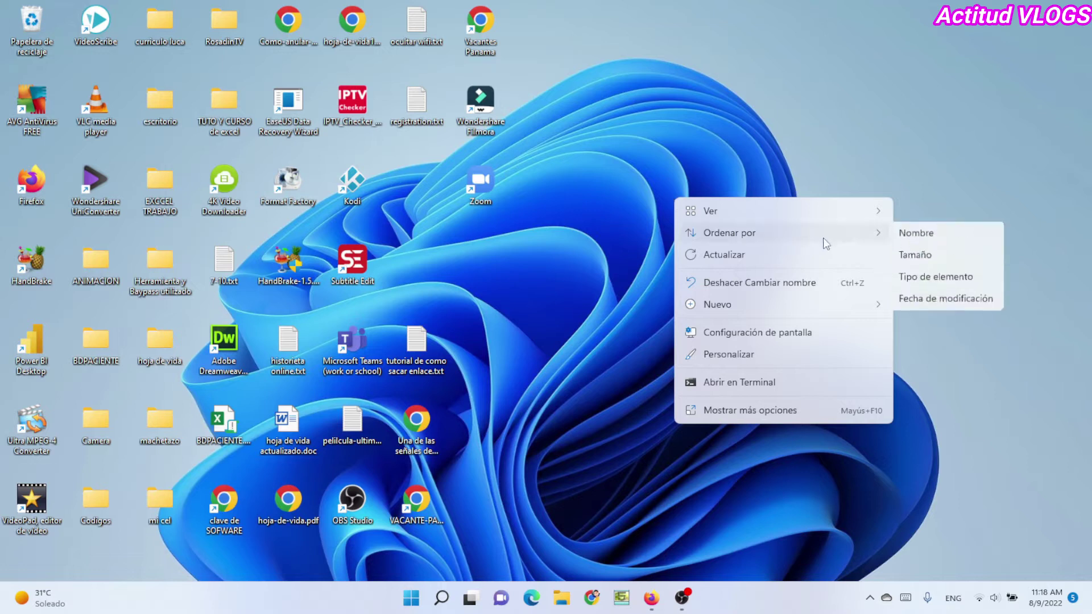
left_click(895, 300)
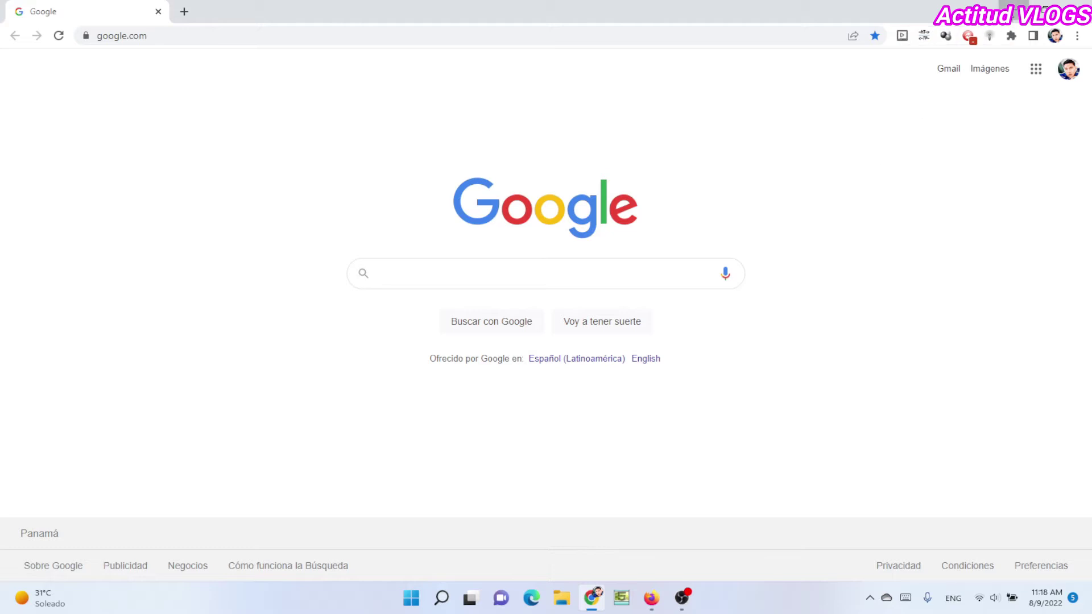
left_click(1023, 10)
left_click(406, 605)
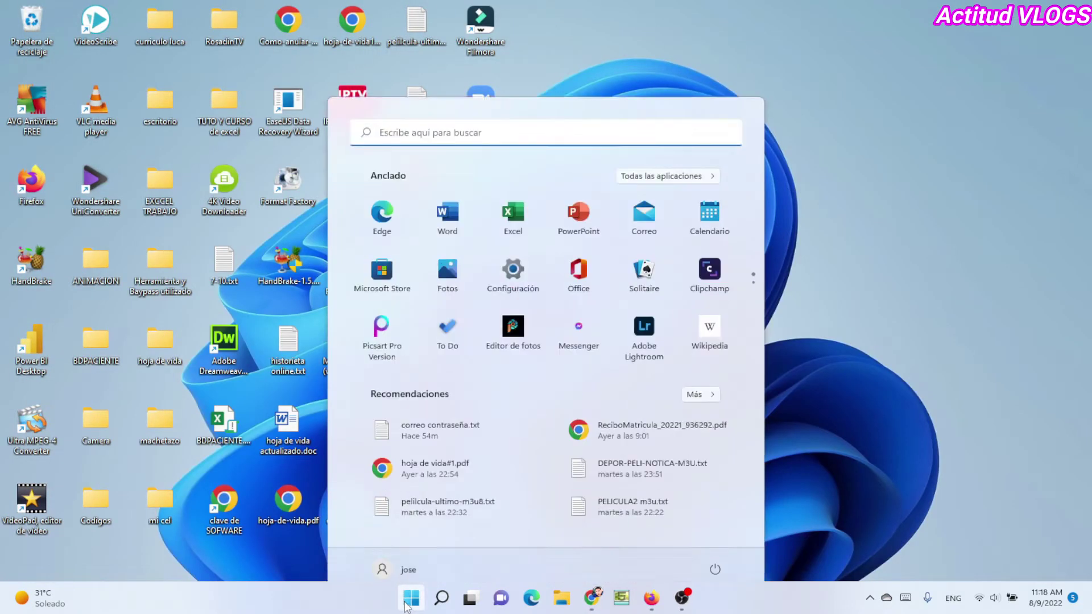
left_click(845, 462)
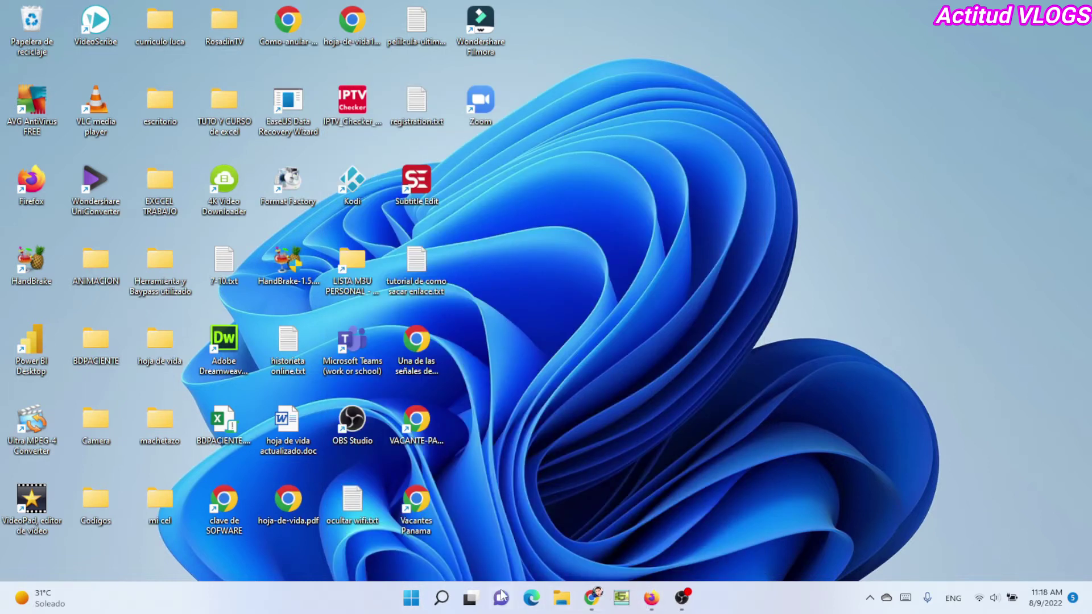
left_click(591, 597)
left_click(412, 598)
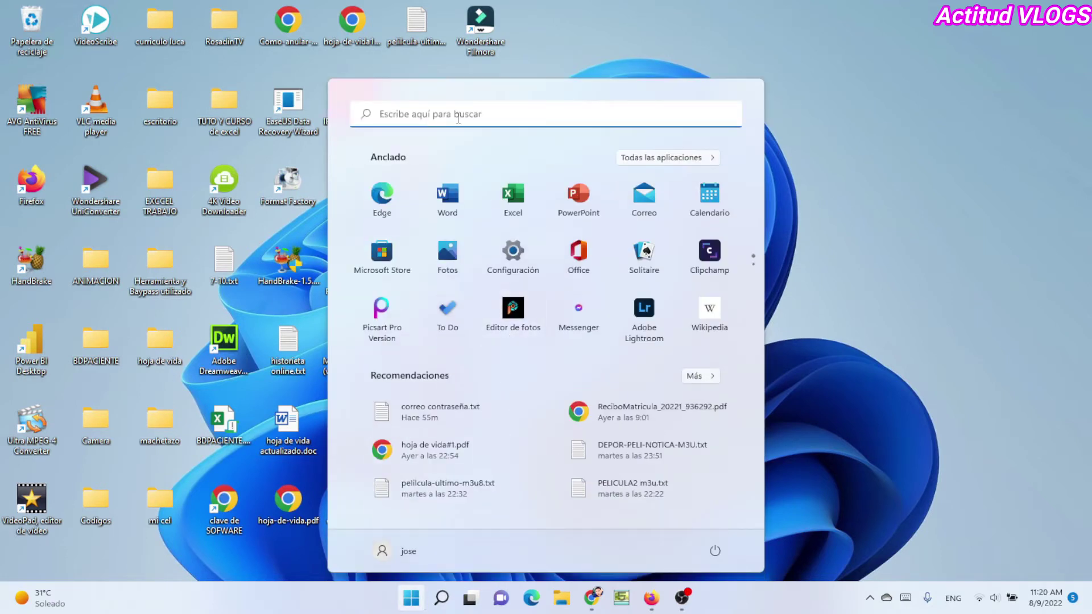
left_click(880, 444)
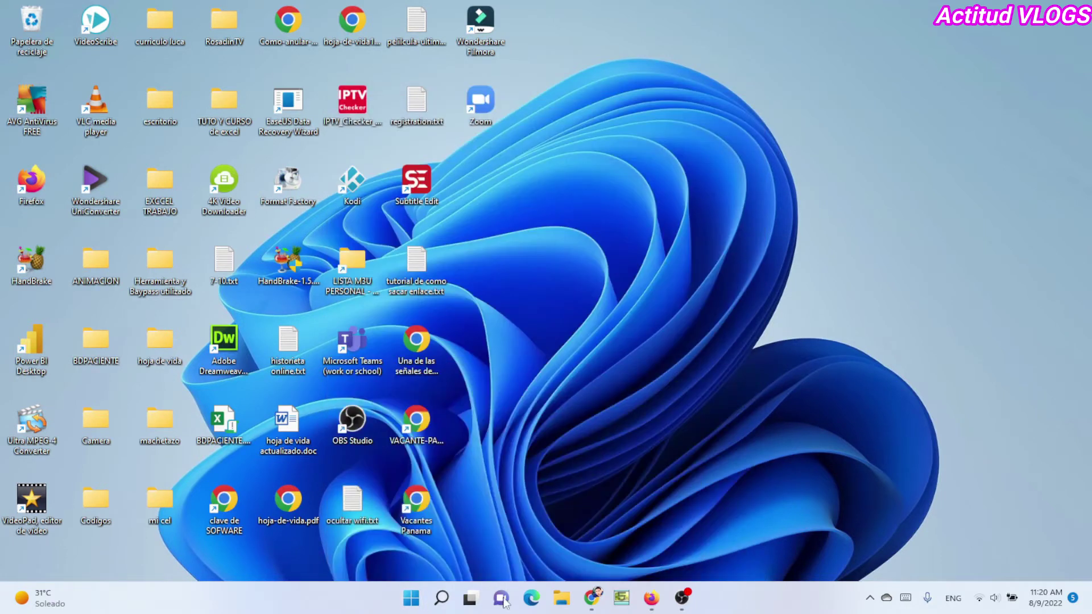
Step: Search Windows for "micr" and open Microsoft Store
left_click(411, 598)
left_click(489, 114)
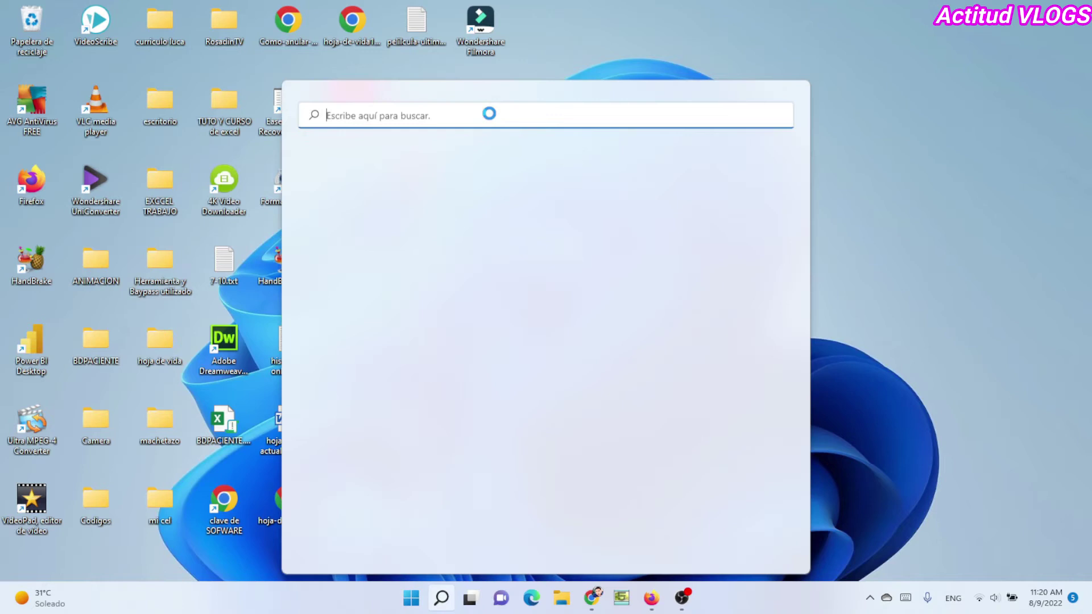
type("mic")
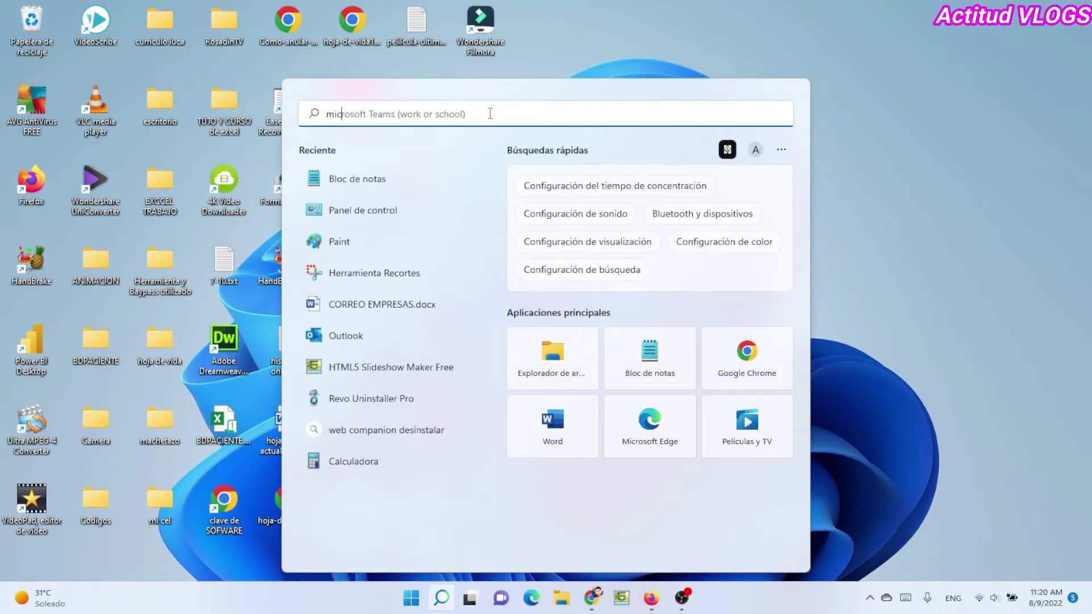
type("r")
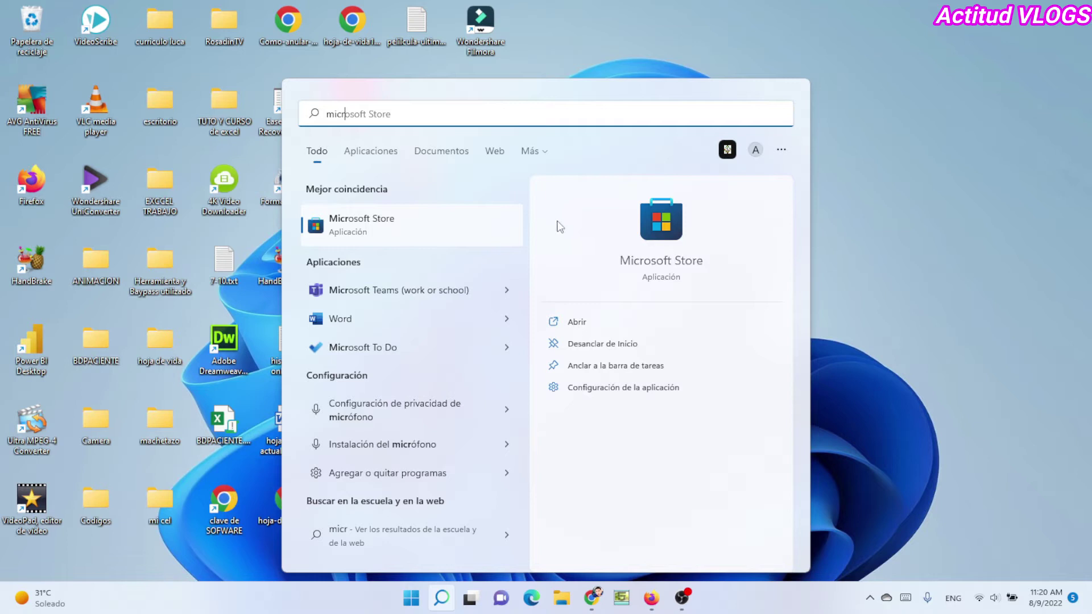
left_click(385, 230)
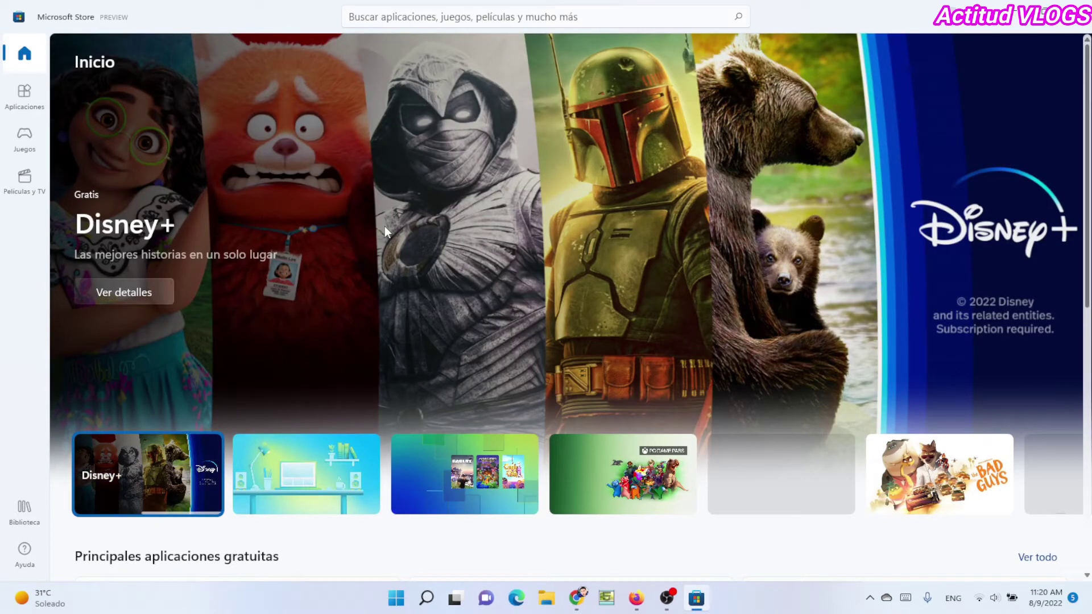
Step: Search the store for "whatsapp beta"
left_click(434, 17)
type("whatsapp")
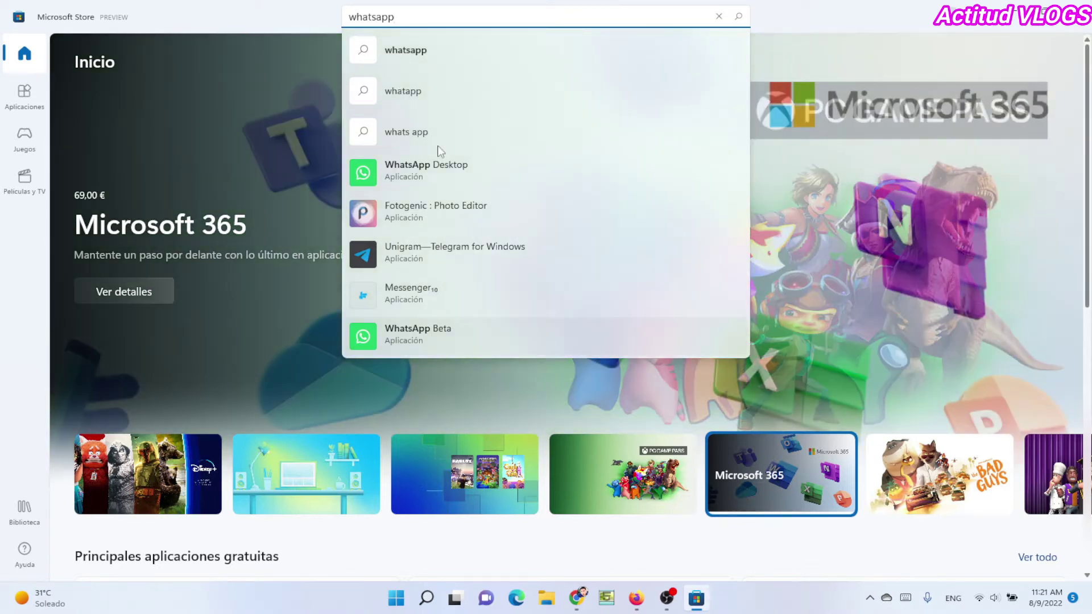
type("beta")
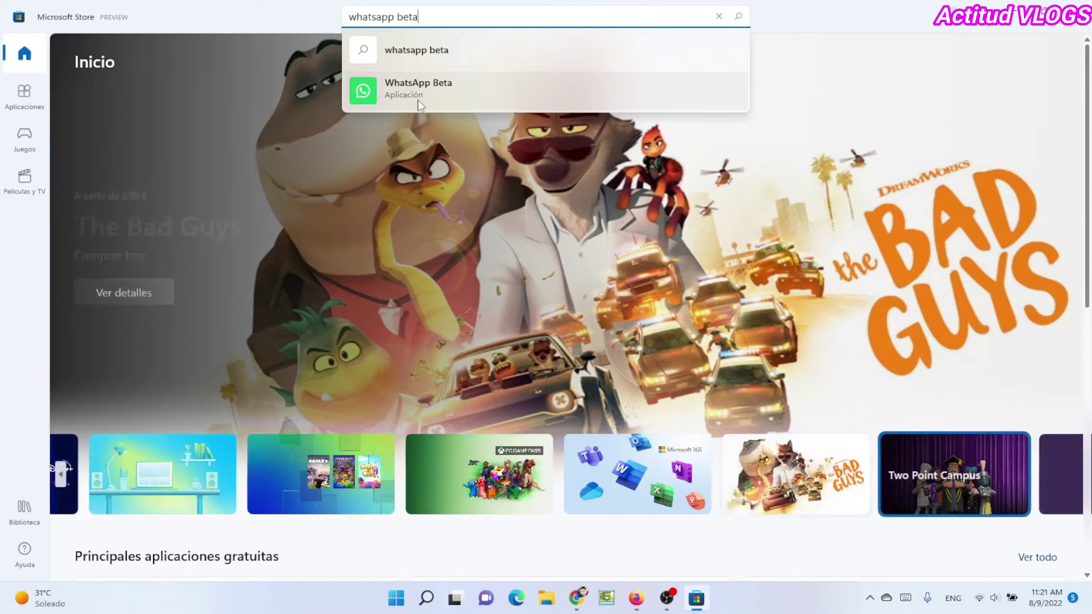
key("Return")
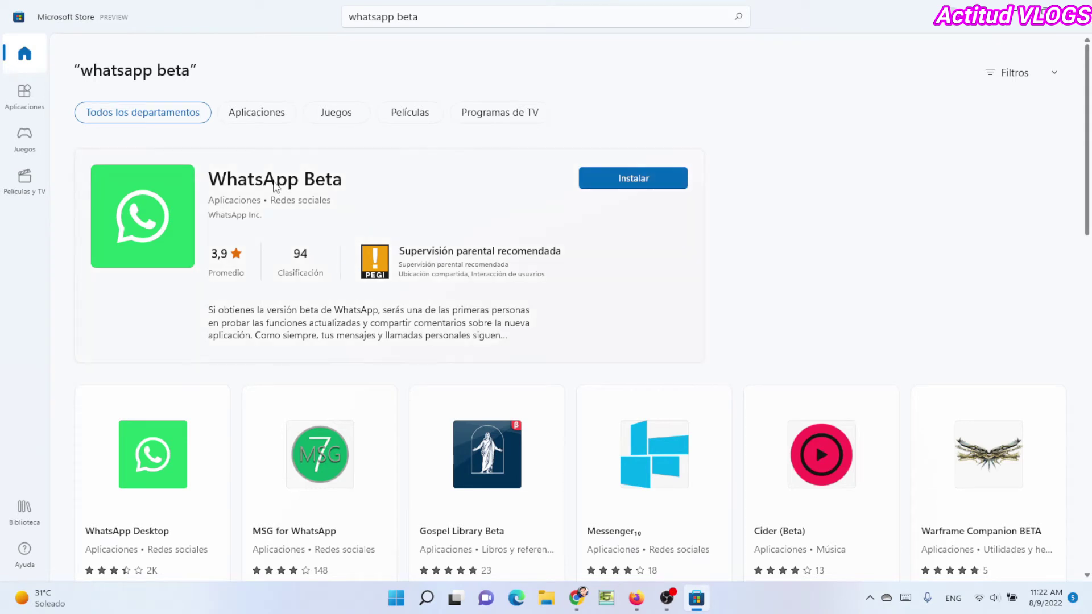
Step: Install WhatsApp Beta from its store page and close the store
left_click(224, 186)
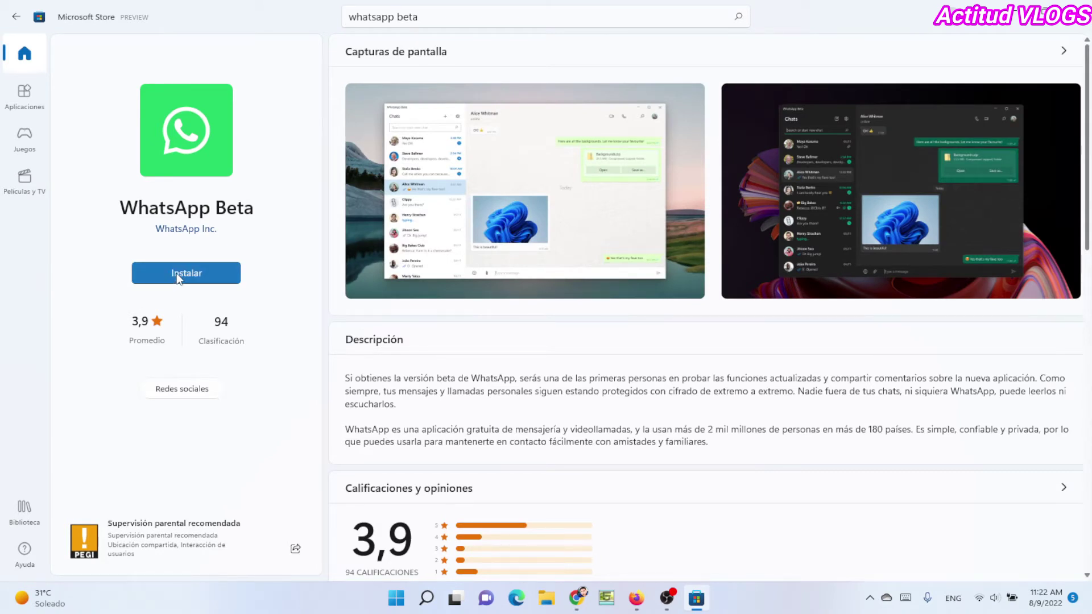
left_click(178, 276)
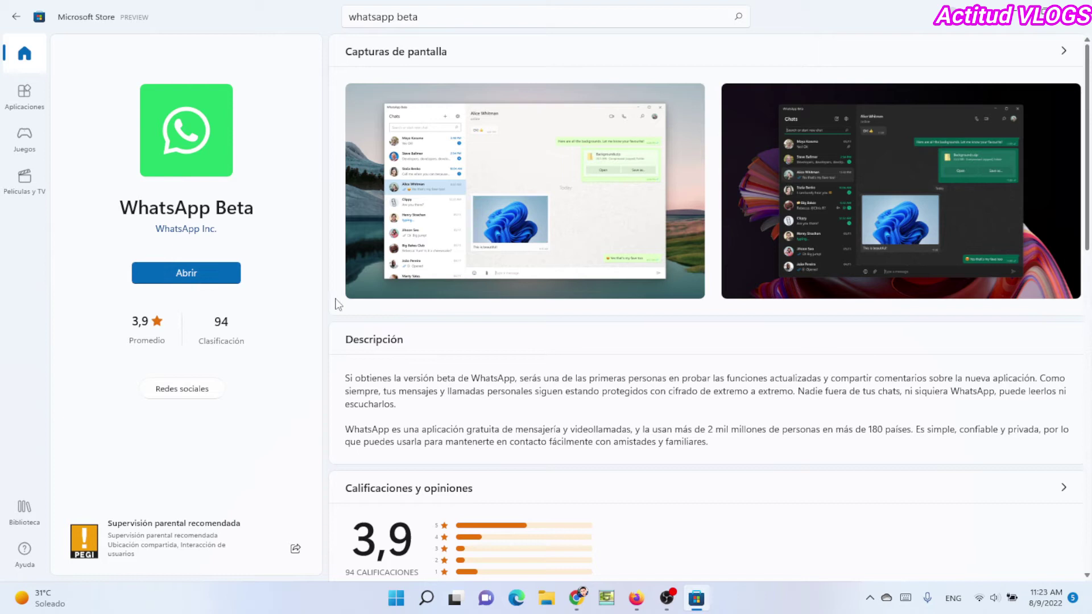
left_click(1076, 7)
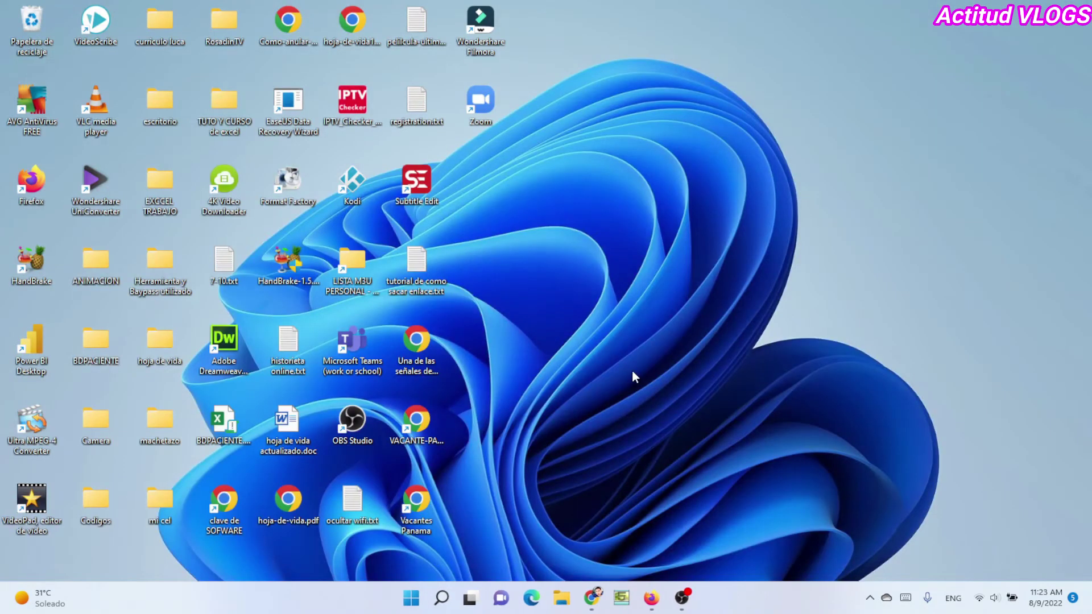
Step: Find WhatsApp Beta in the list of all installed applications and launch it
left_click(411, 598)
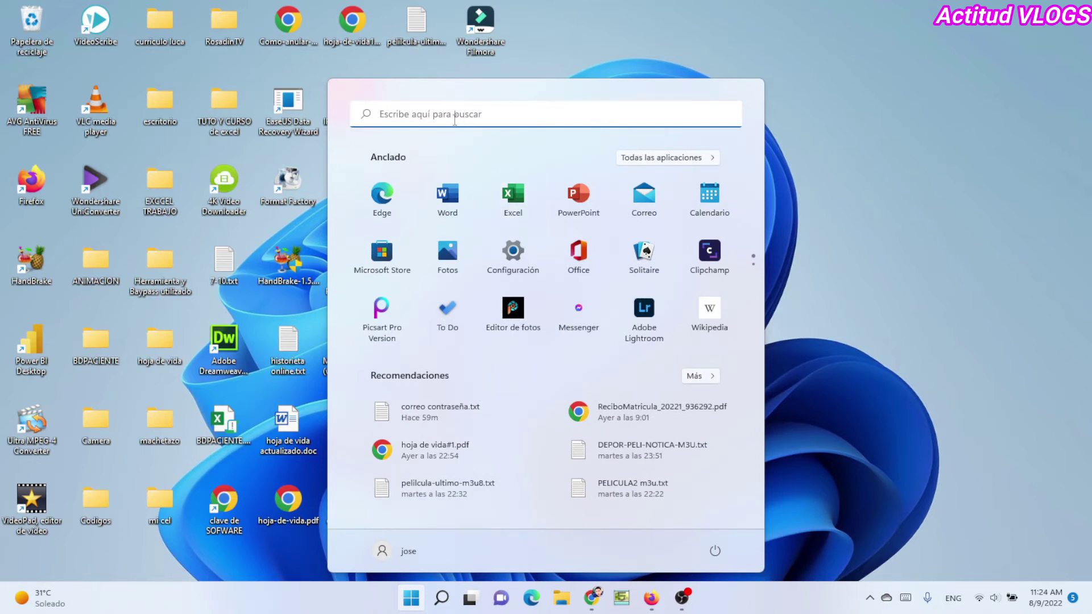
left_click(947, 450)
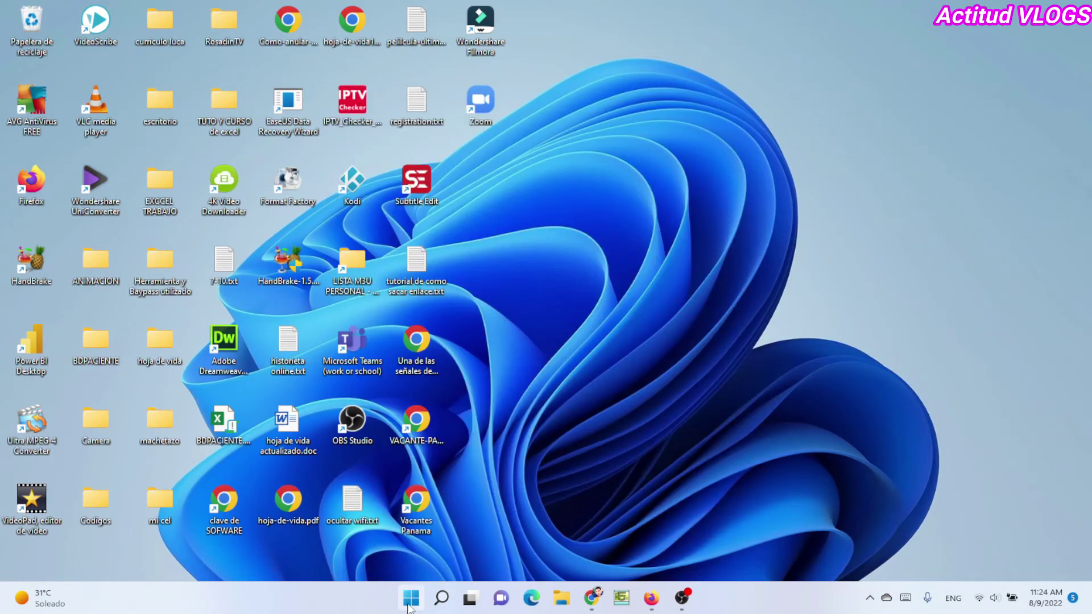
left_click(413, 600)
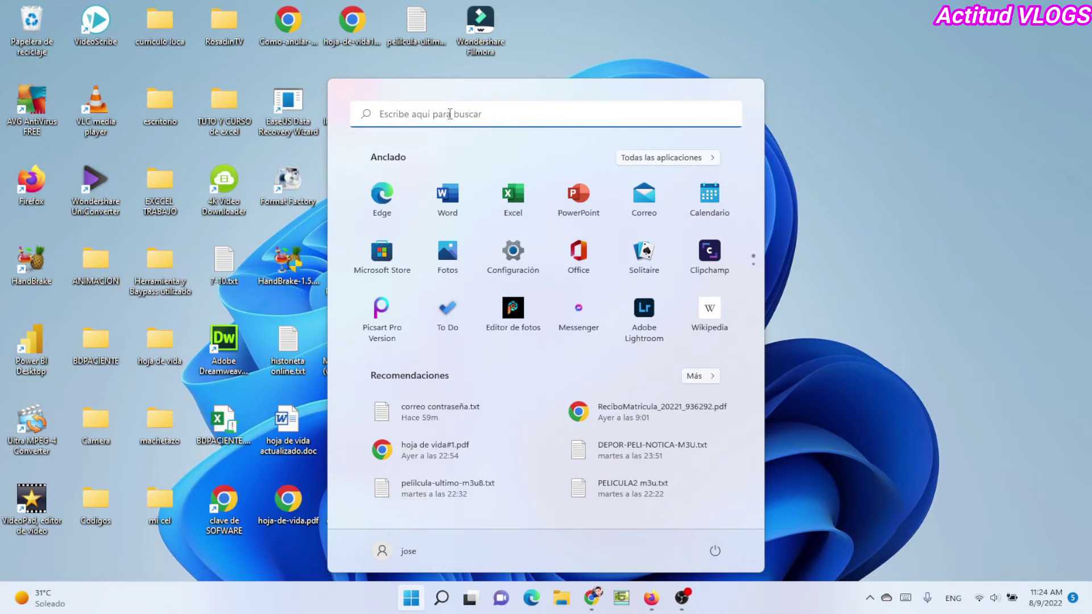
left_click(662, 159)
scroll(471, 370, "down", 4)
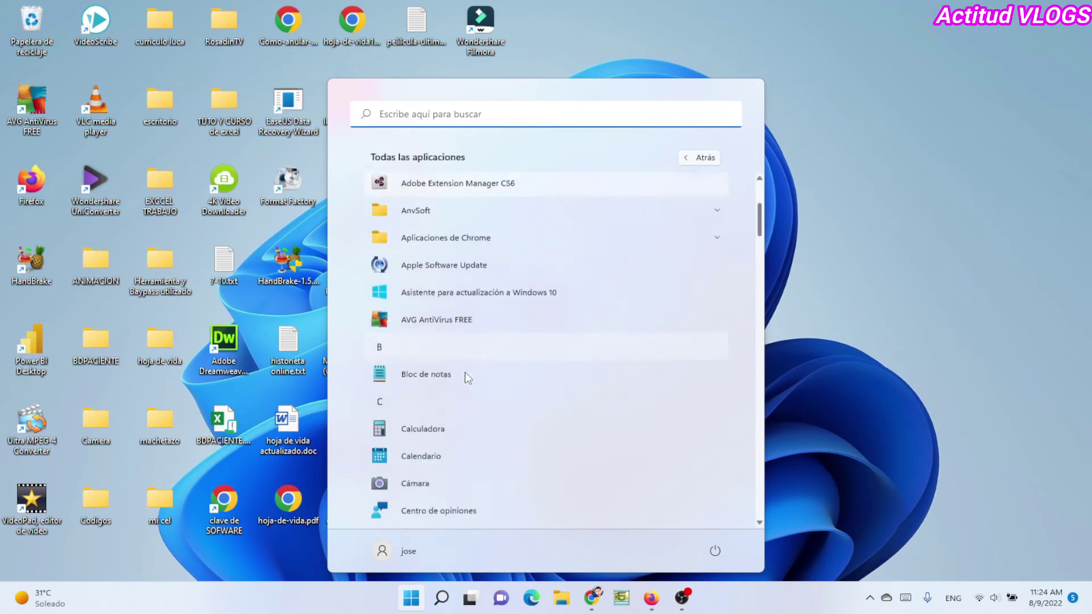
scroll(471, 382, "down", 10)
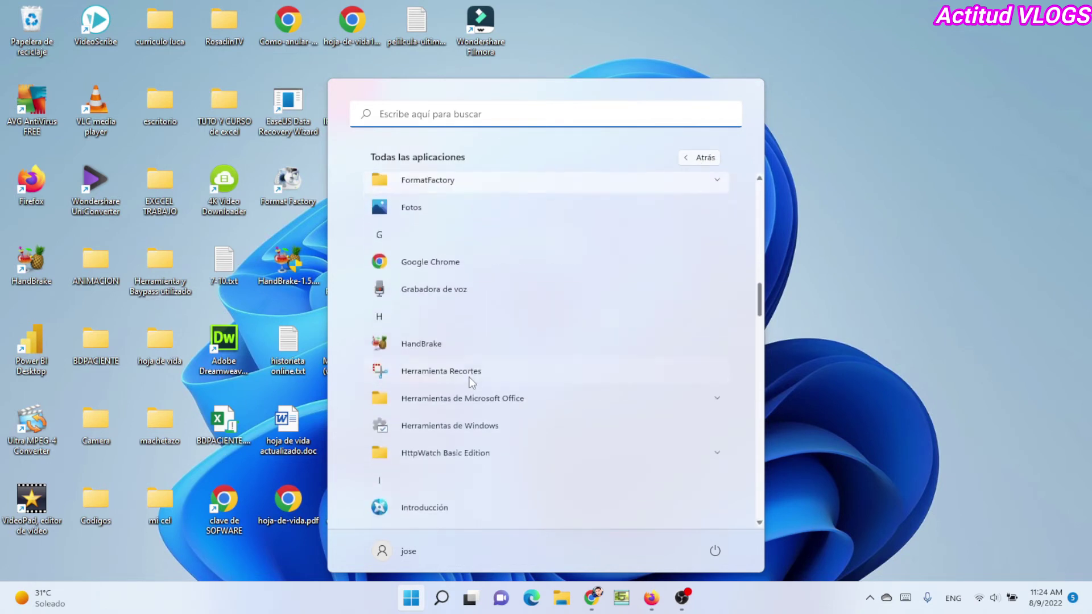
scroll(470, 382, "down", 9)
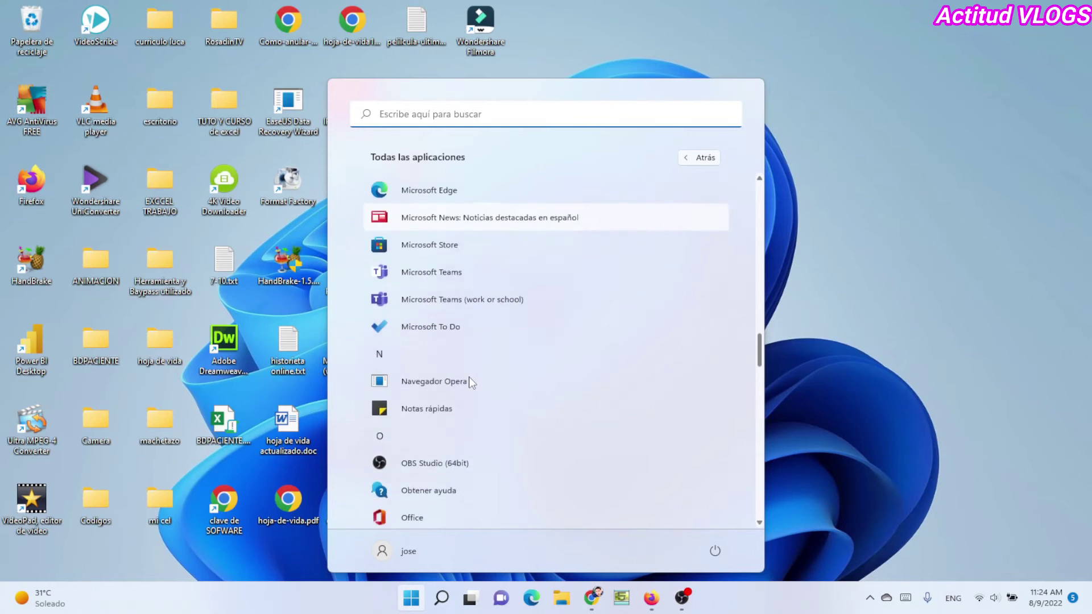
scroll(471, 384, "down", 10)
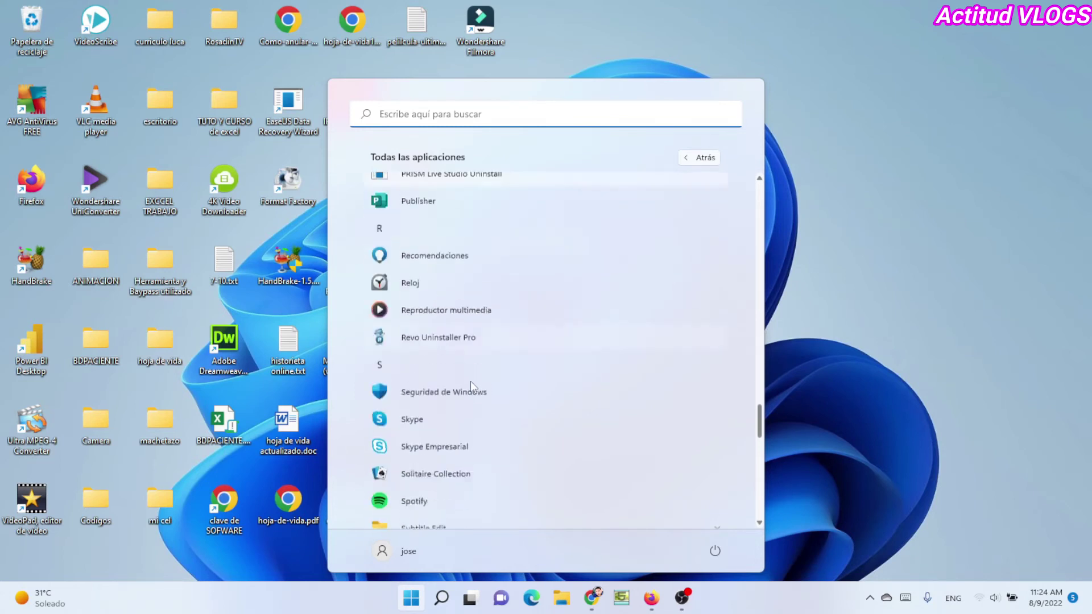
scroll(471, 384, "down", 8)
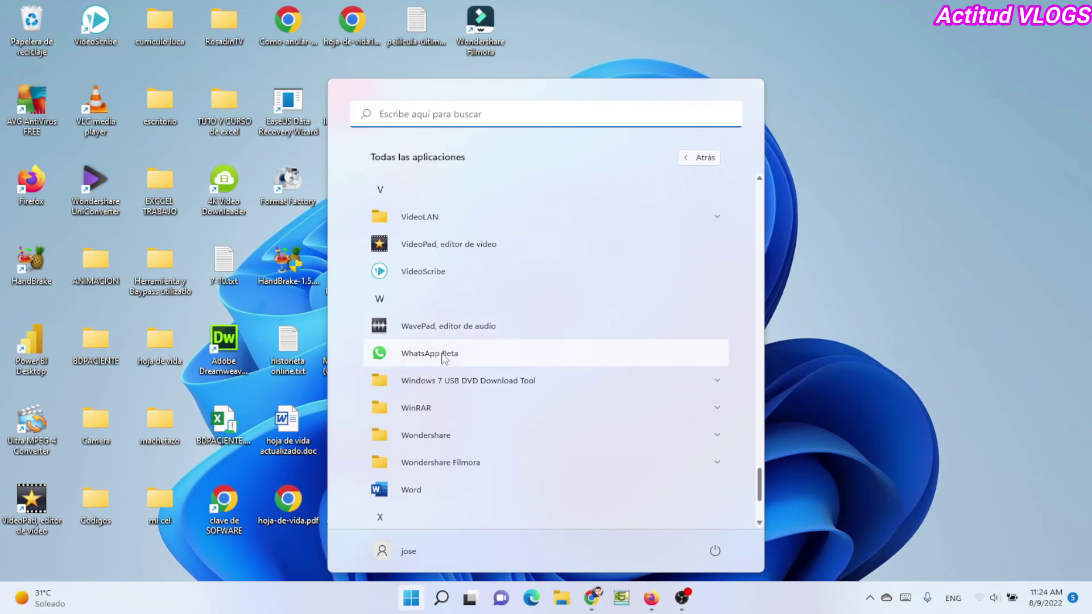
scroll(420, 324, "up", 5)
scroll(432, 341, "up", 2)
scroll(448, 365, "down", 6)
left_click(451, 354)
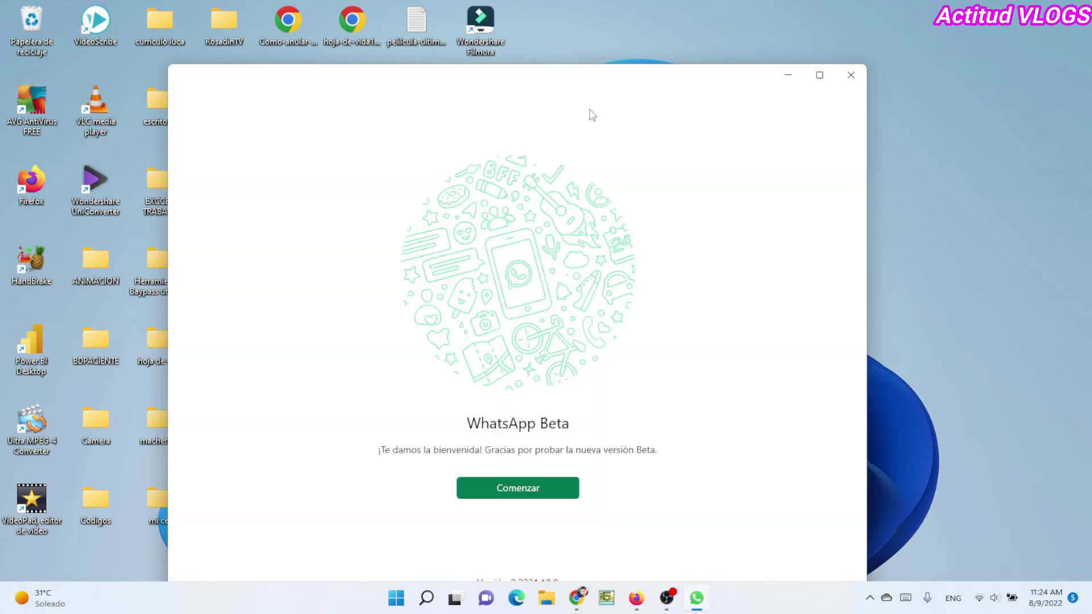
Step: Begin the WhatsApp Beta setup from its welcome screen and maximize the window
left_click(521, 488)
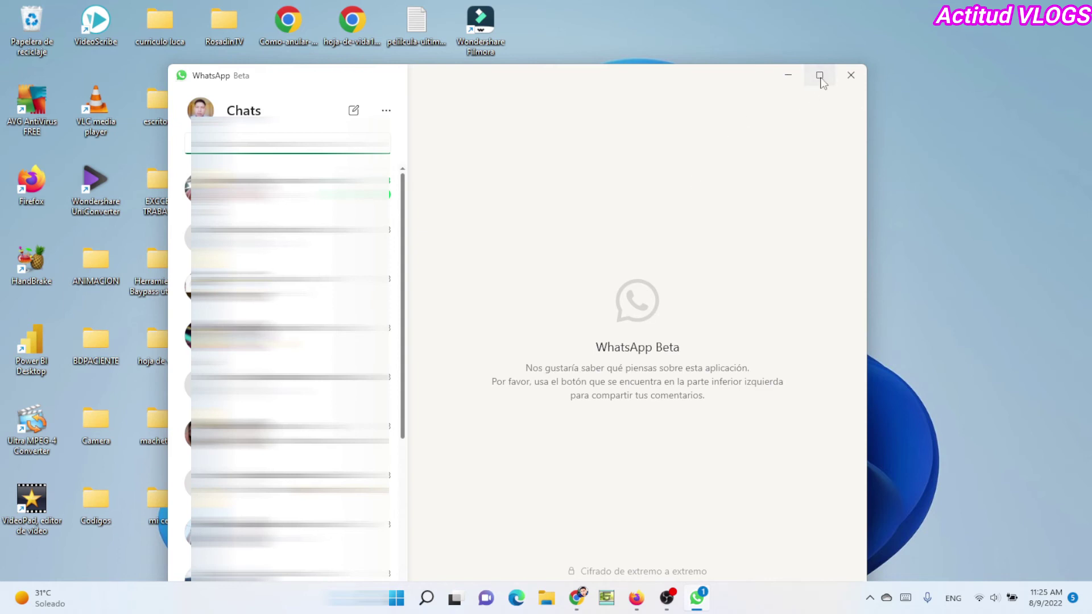
left_click(820, 75)
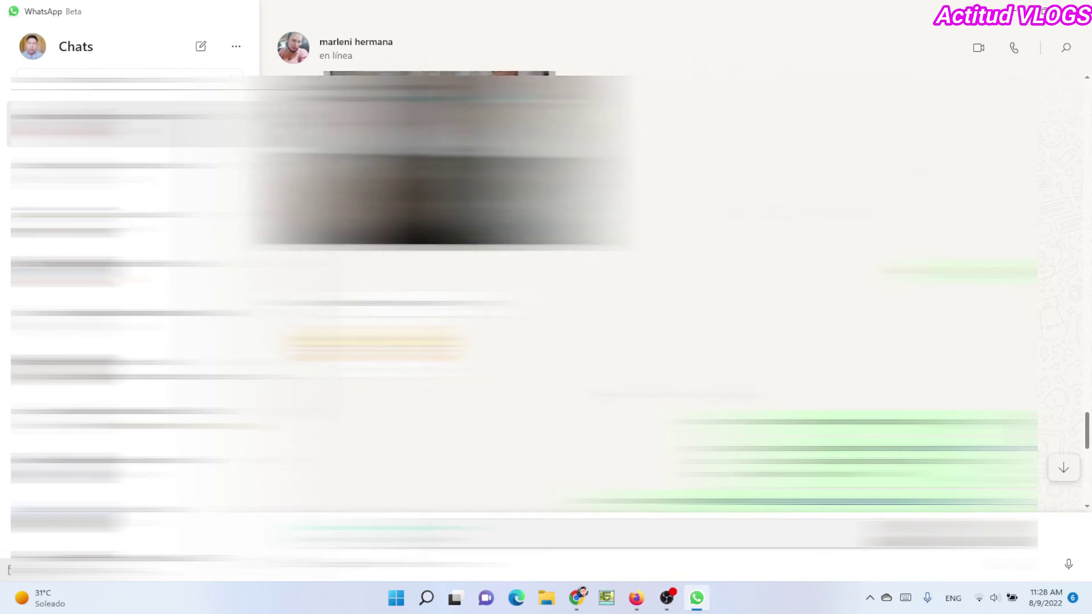
Step: Try to start a video call in the open chat and go to the microphone privacy settings
scroll(671, 284, "up", 5)
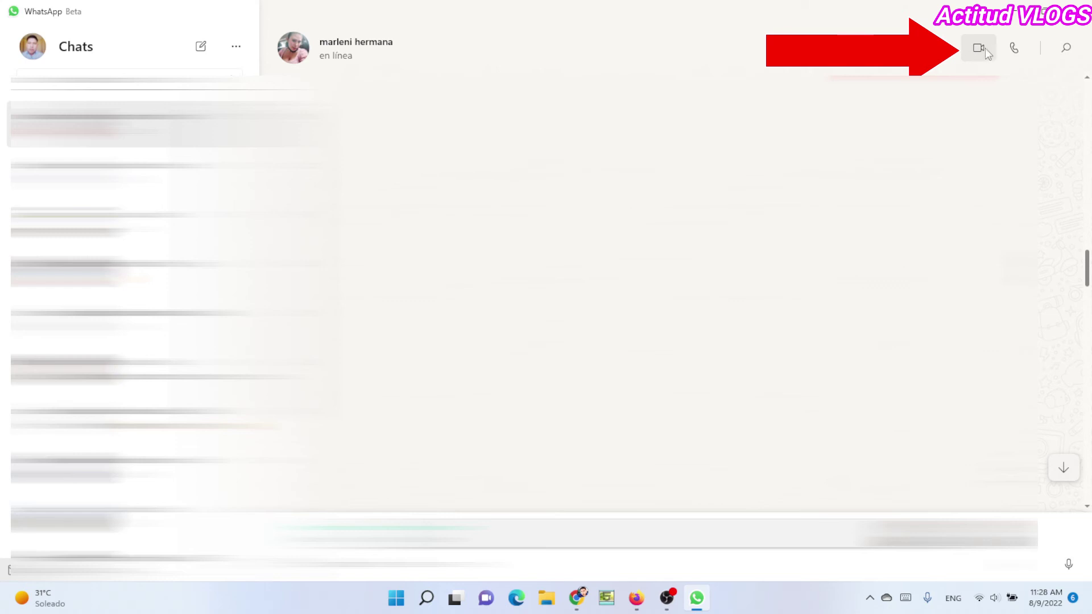
left_click(981, 47)
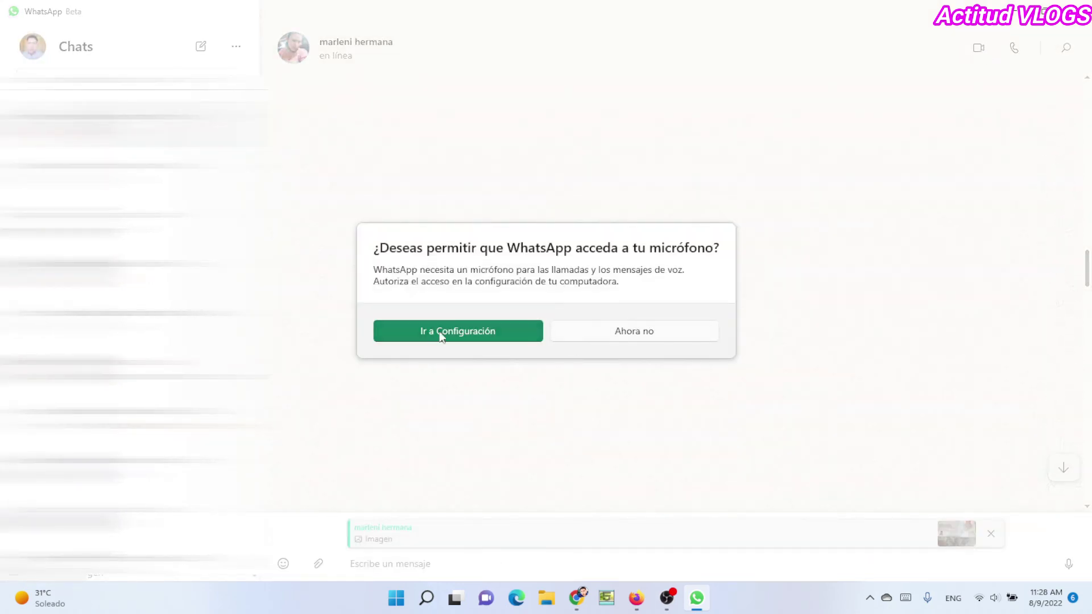
left_click(476, 333)
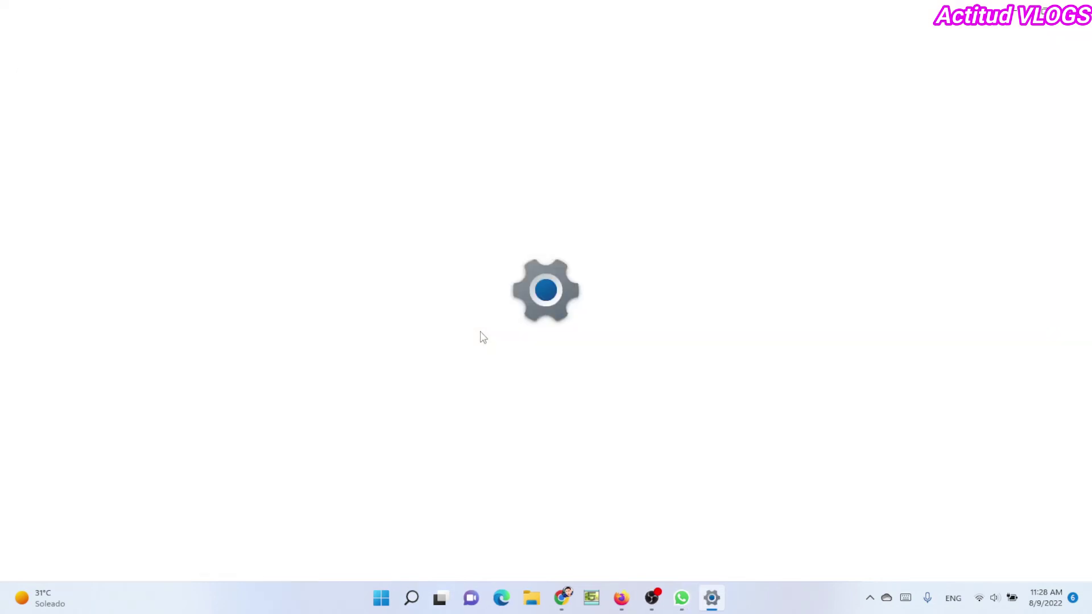
Step: Turn on microphone access for WhatsApp Beta and close the Windows settings
scroll(596, 444, "down", 1)
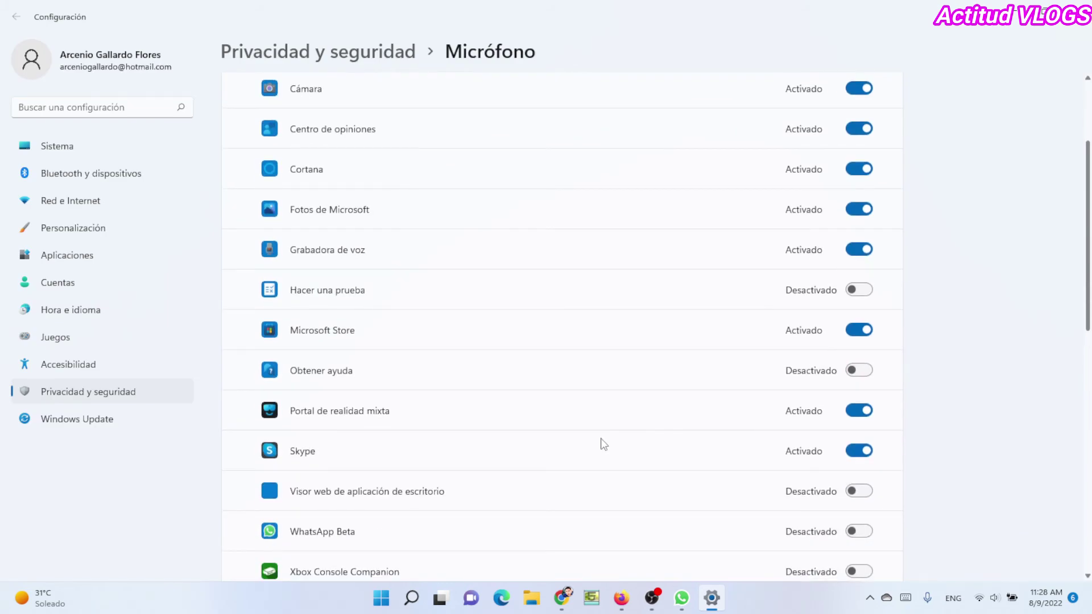
scroll(604, 444, "down", 2)
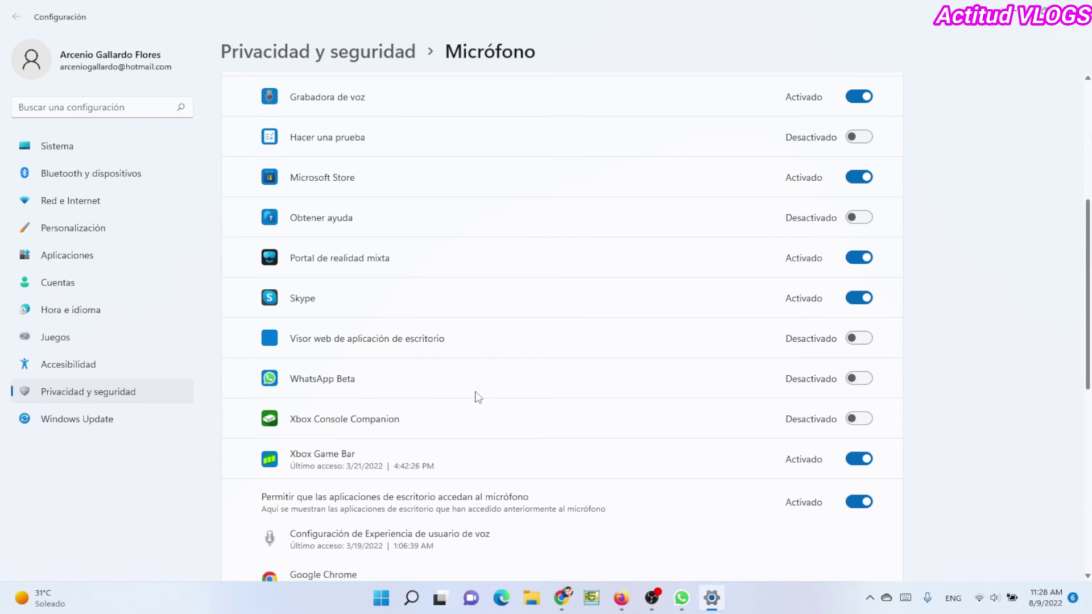
left_click(856, 380)
scroll(593, 454, "down", 2)
scroll(593, 454, "down", 5)
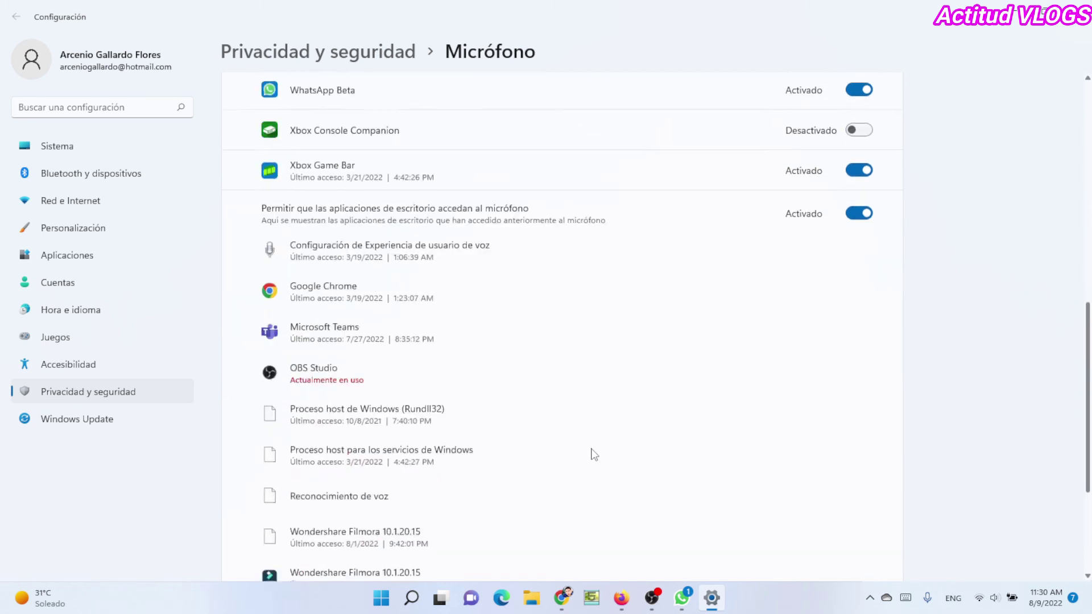
scroll(592, 452, "up", 6)
scroll(592, 454, "up", 5)
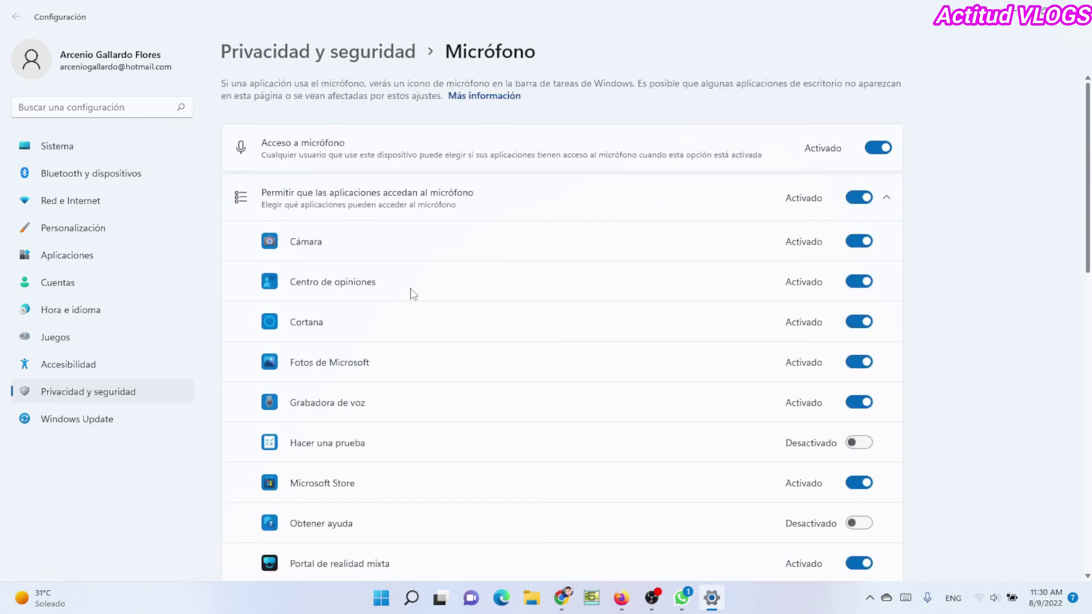
left_click(853, 243)
left_click(853, 244)
left_click(1078, 5)
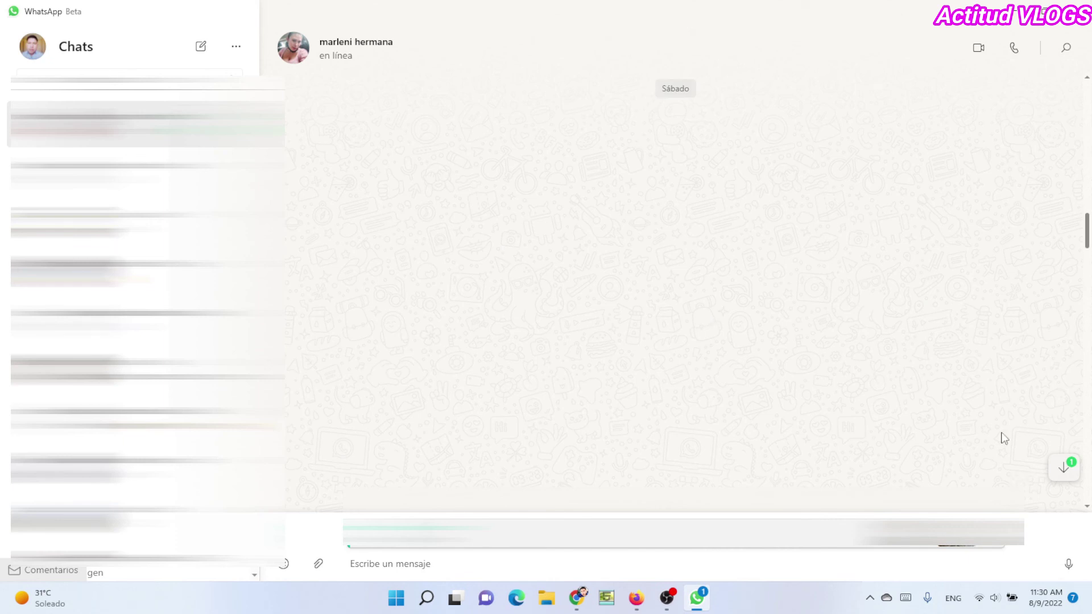
Step: Start a video call with the open chat's contact and allow WhatsApp Beta to access the camera
left_click(979, 49)
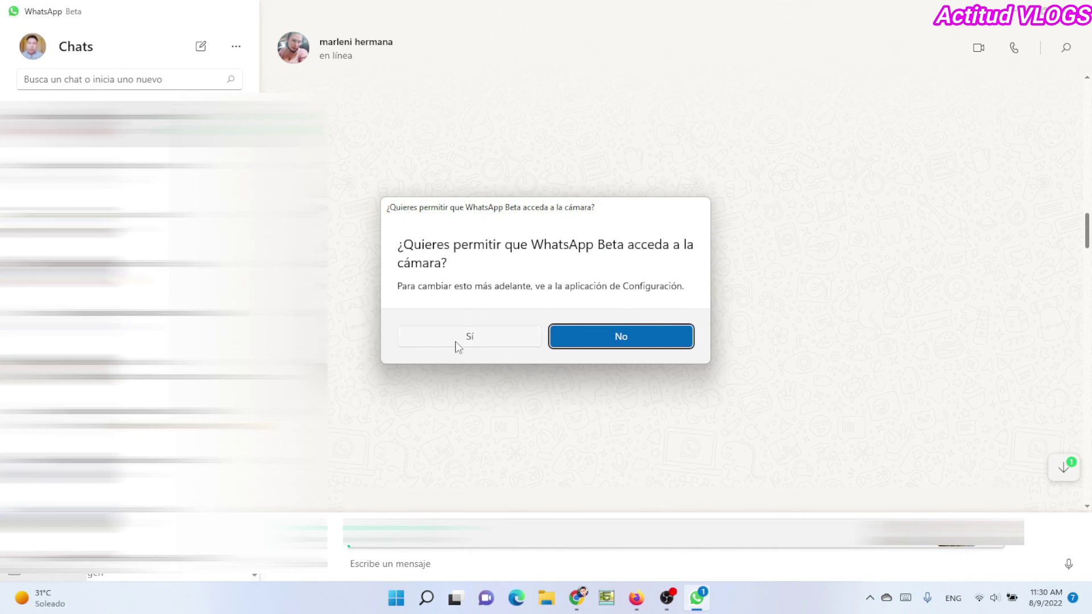
left_click(483, 337)
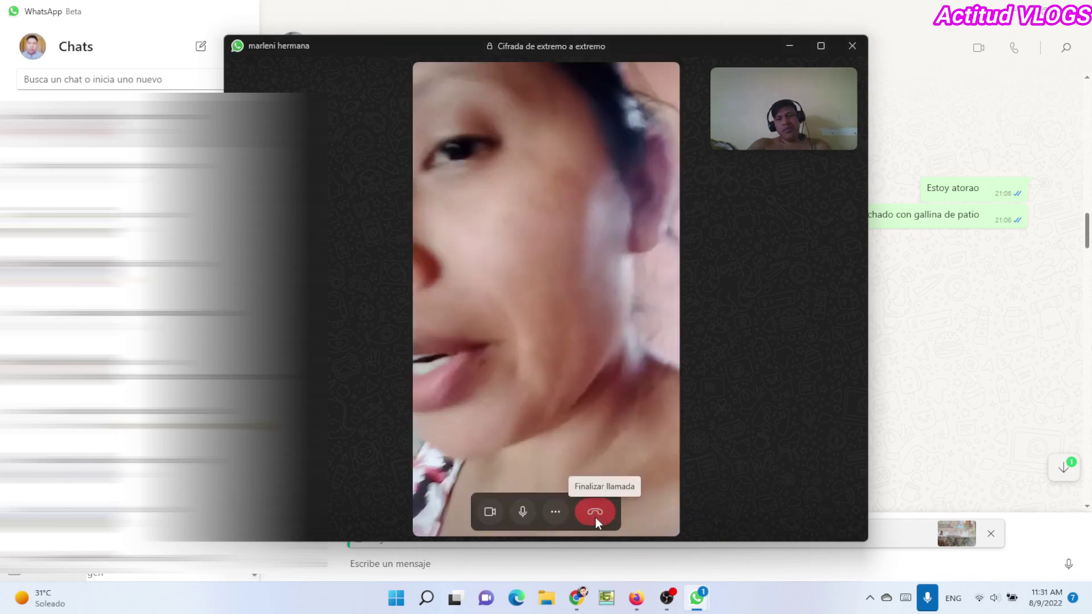
Step: End the video call and return to the desktop
left_click(596, 512)
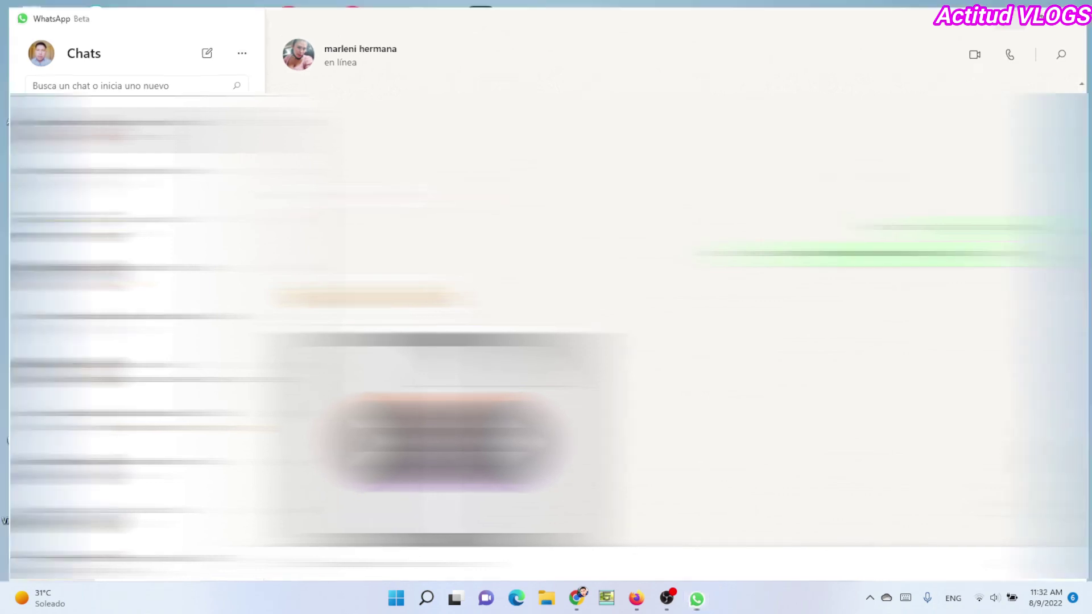
key("super+d")
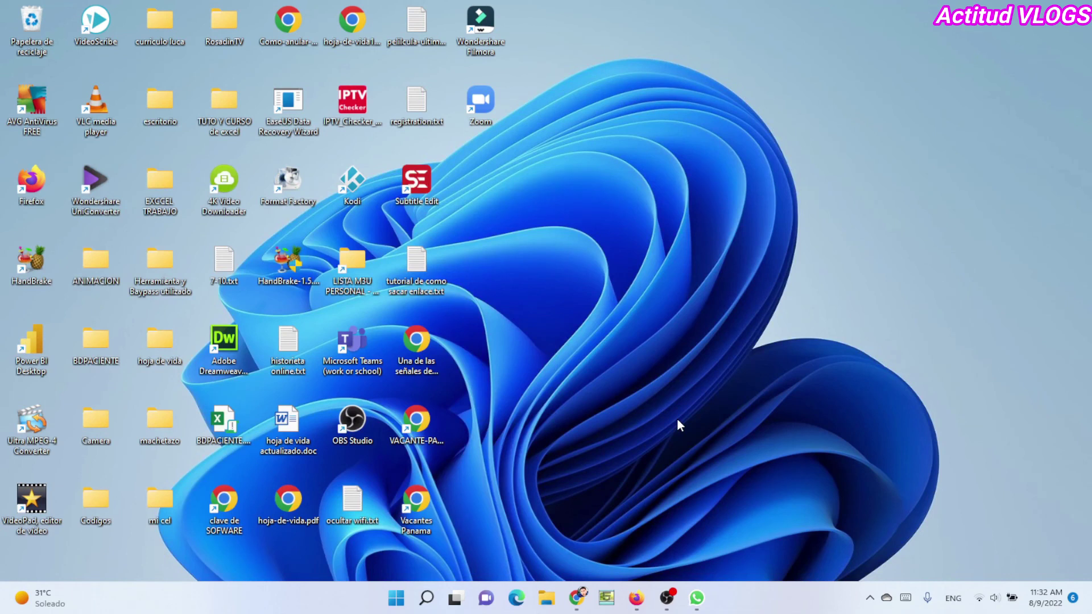